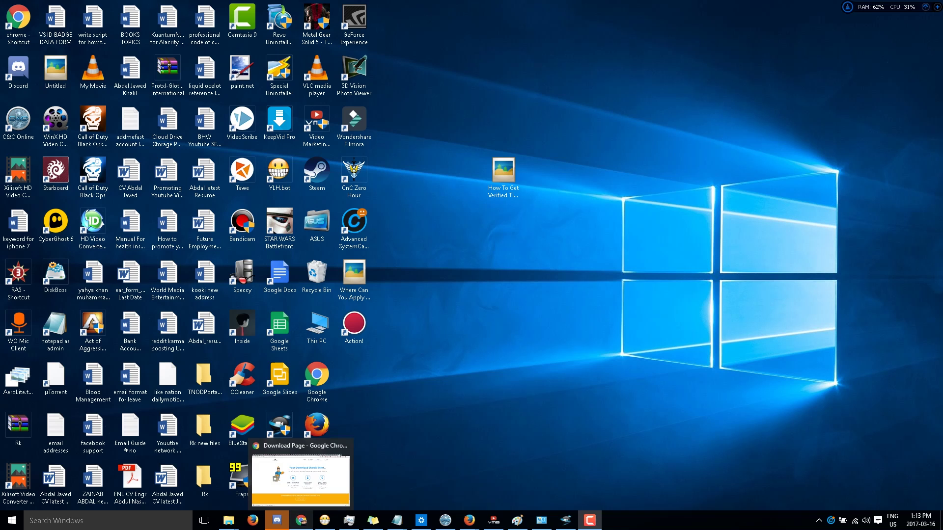
Step: Bring Chrome to the front and launch Keyword Suggestion Blaster from BlasterSuite Launcher
left_click(301, 521)
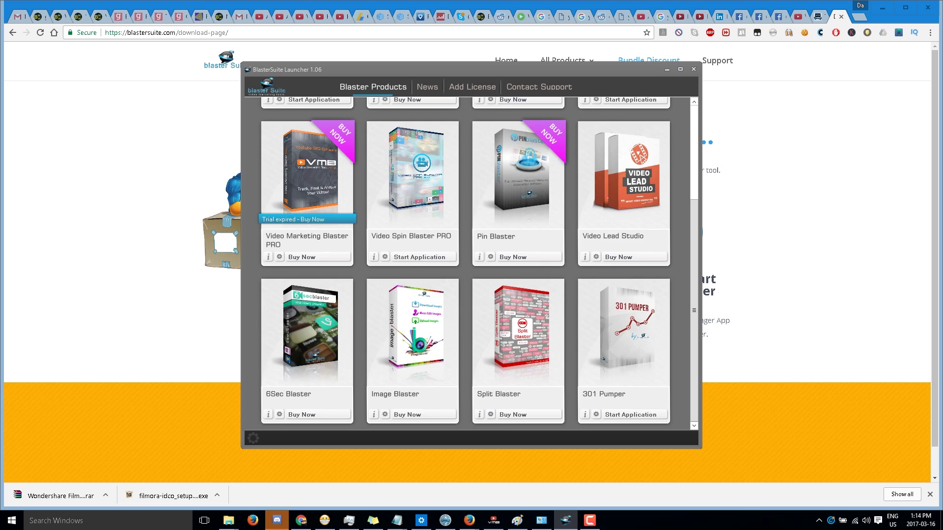
scroll(472, 266, "down", 2)
scroll(268, 409, "up", 2)
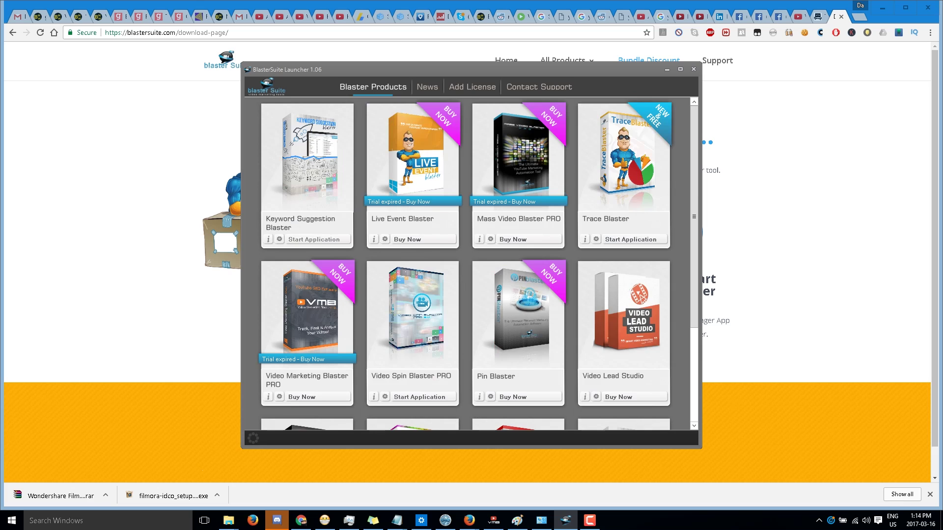
left_click(314, 240)
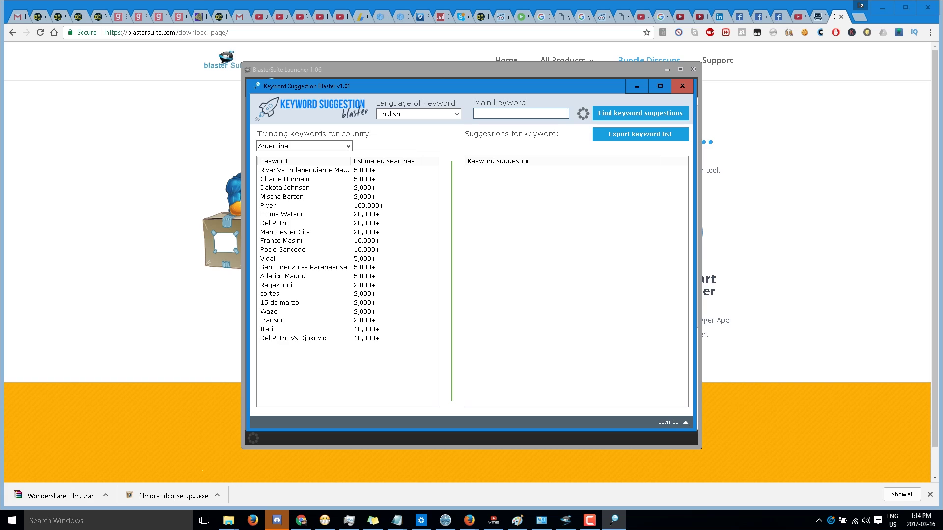
type("funn")
type("y cats")
Step: Replace 'cats' with 'funny animals' as the main keyword and run the suggestion search
key("BackSpace")
key("BackSpace")
key("BackSpace")
key("BackSpace")
type("an")
type("ima")
key("Return")
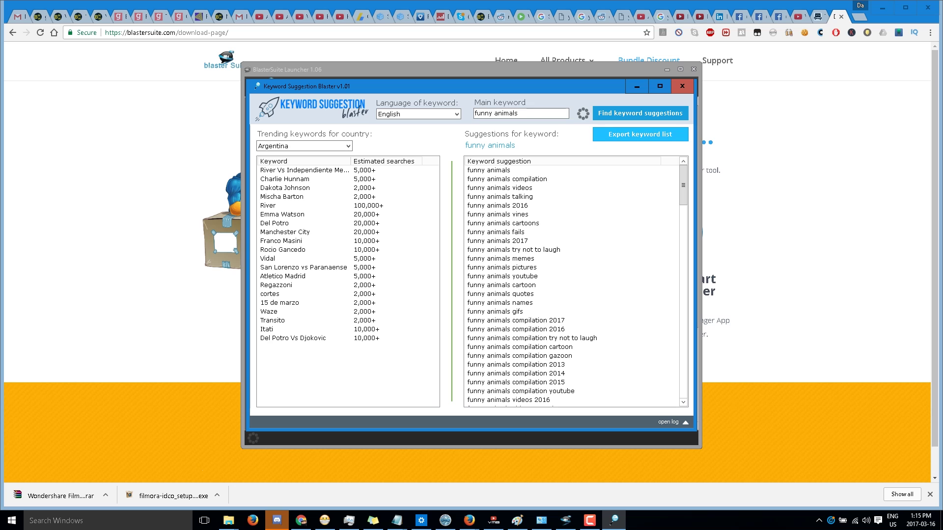
Step: Cancel the TXT export of the keyword list and minimize the keyword tool windows
left_click(639, 135)
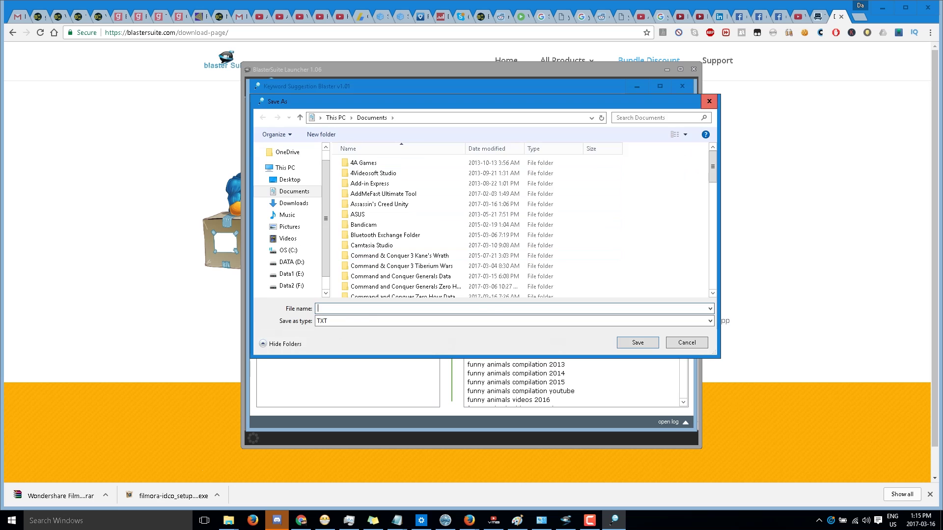
left_click(709, 101)
left_click(685, 78)
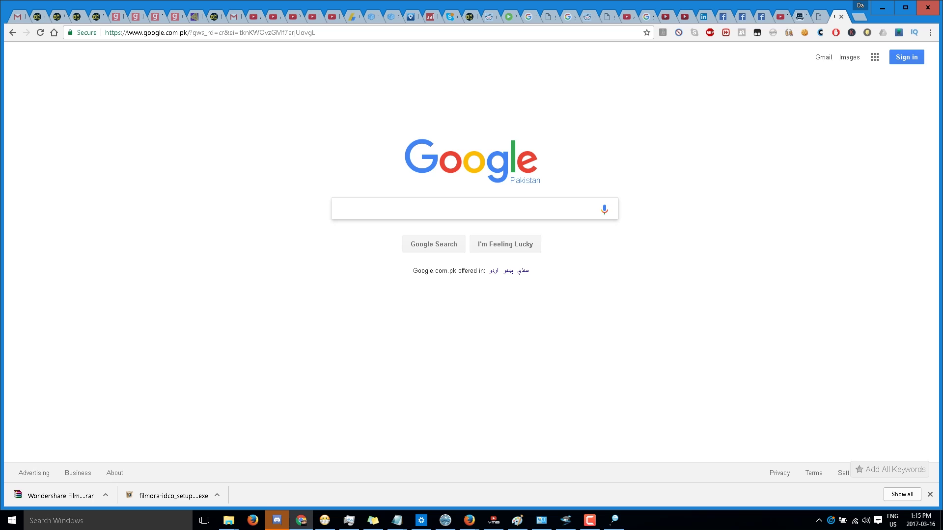
type("funny c")
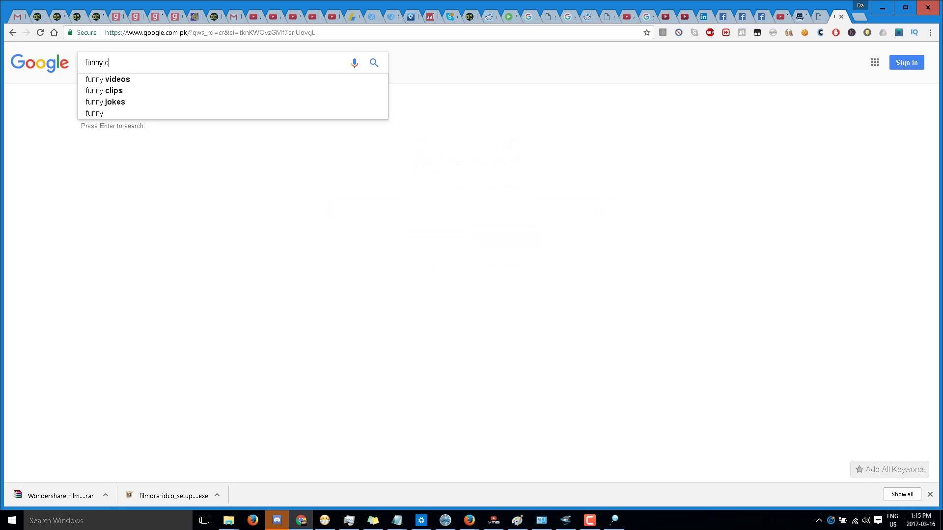
type("ats")
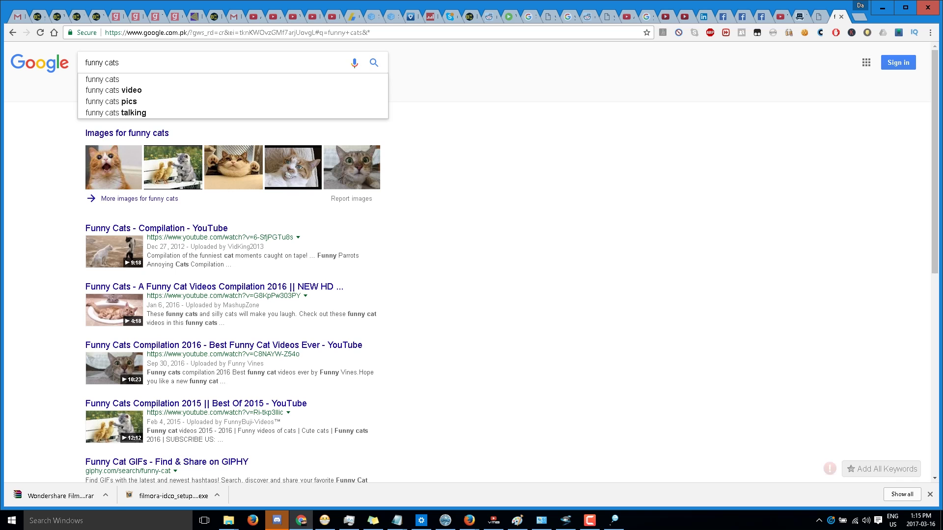
type("*")
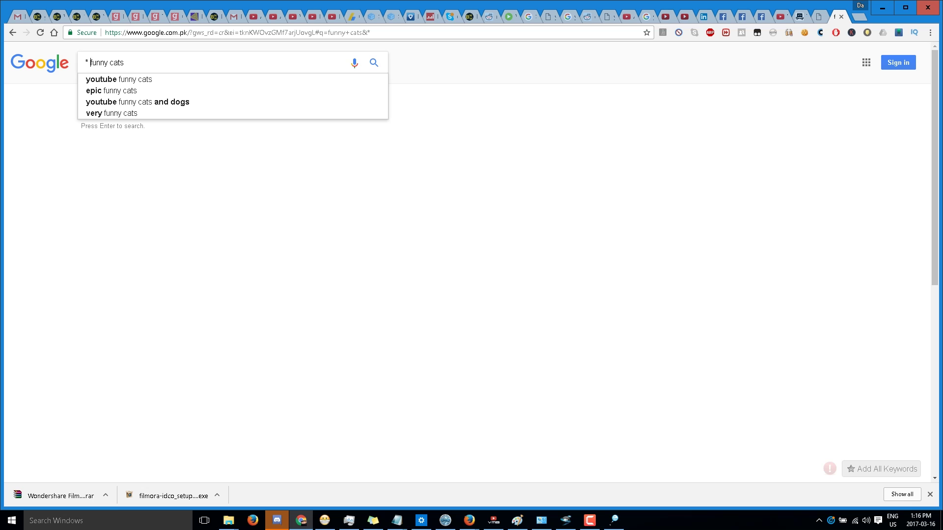
type("youtube")
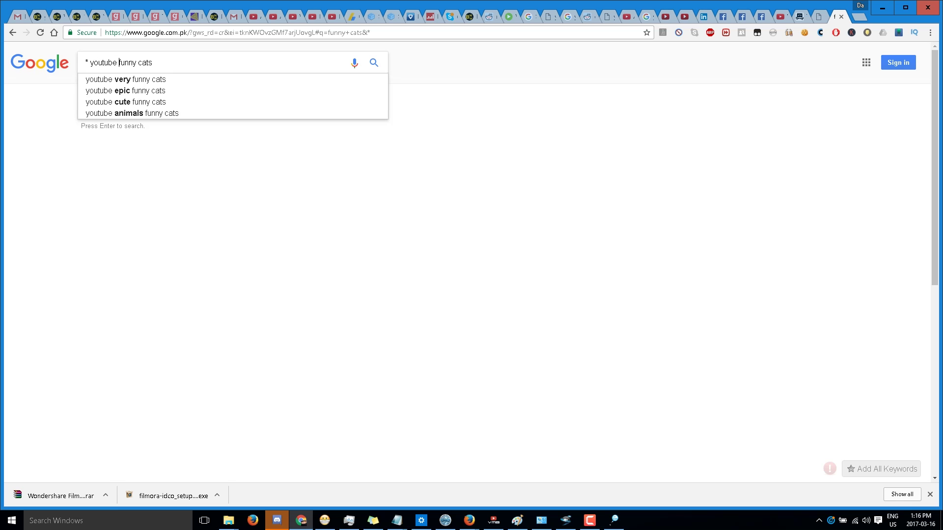
Step: Change the Google query to '* youtube funny animals videos' and return to Keyword Suggestion Blaster
key("Right")
key("BackSpace")
key("BackSpace")
key("BackSpace")
key("BackSpace")
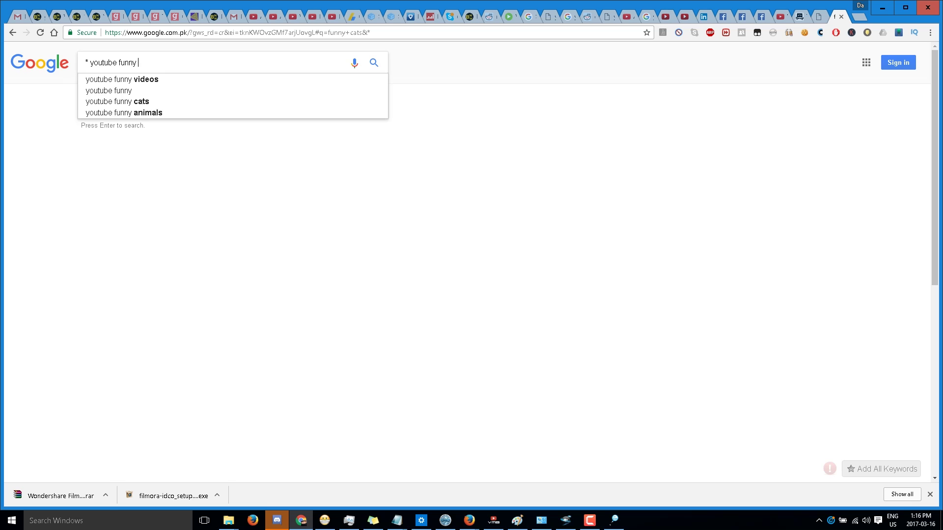
type("animals")
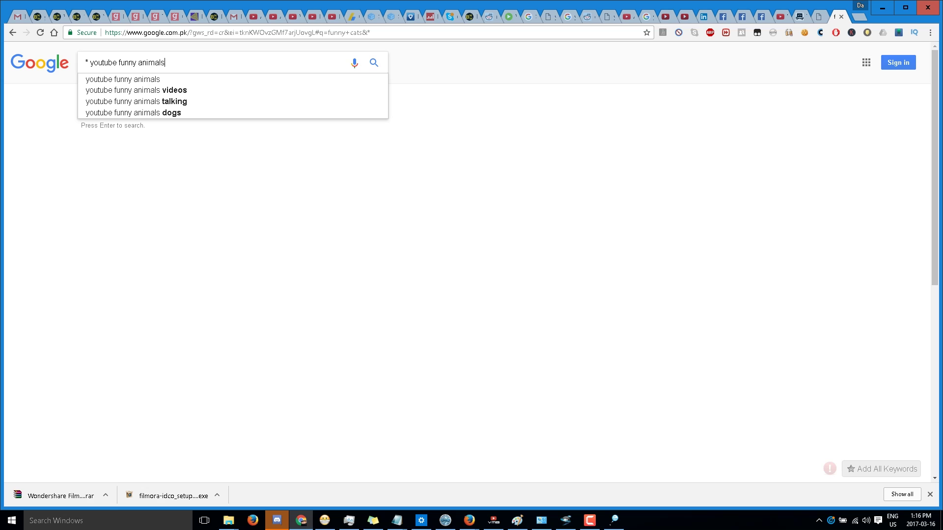
key("Right")
type("videos")
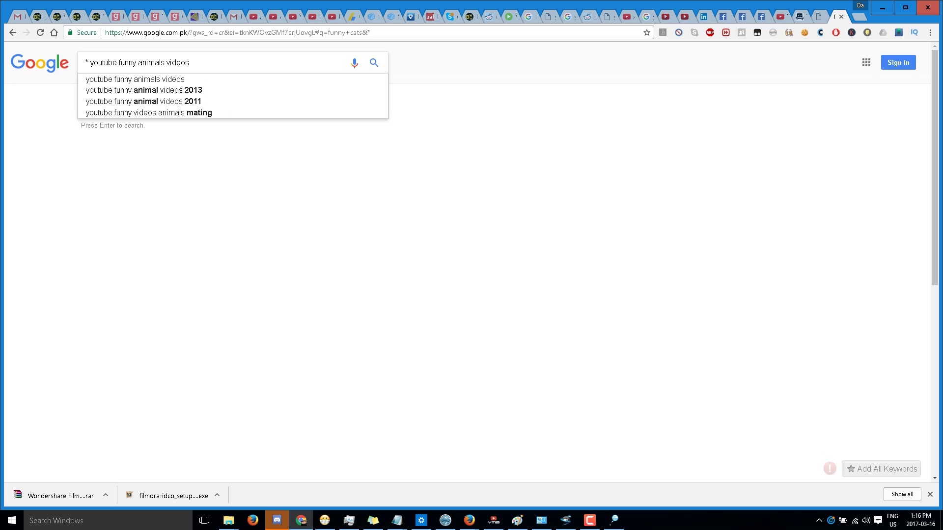
left_click(614, 520)
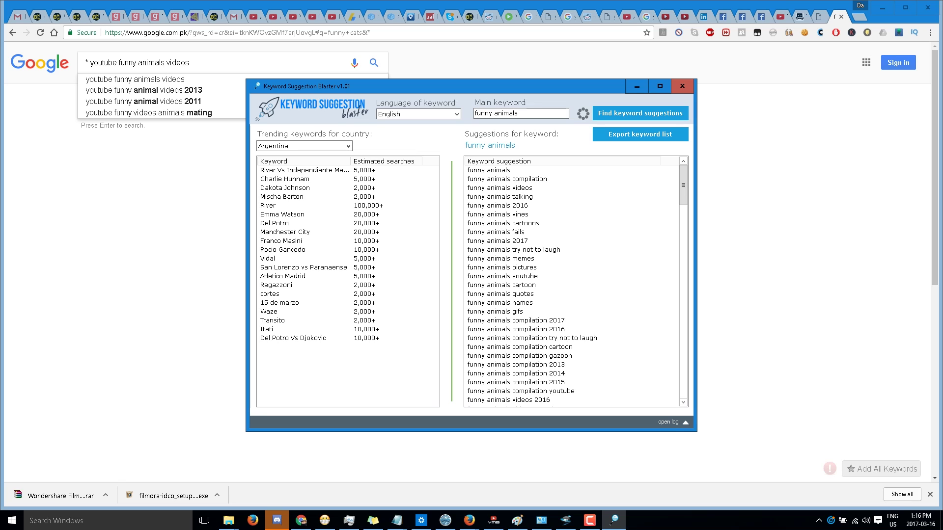
scroll(575, 280, "down", 10)
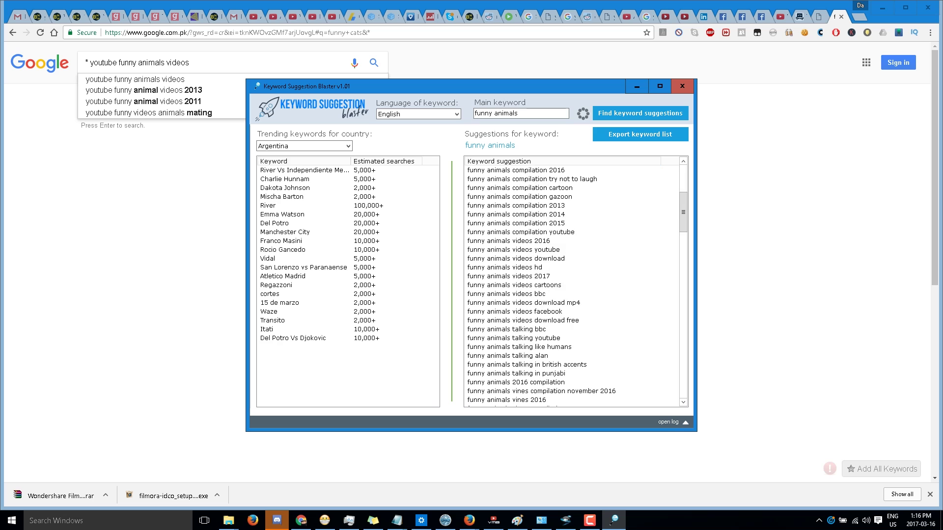
scroll(574, 280, "down", 3)
scroll(575, 279, "down", 4)
scroll(575, 280, "down", 5)
scroll(575, 281, "down", 4)
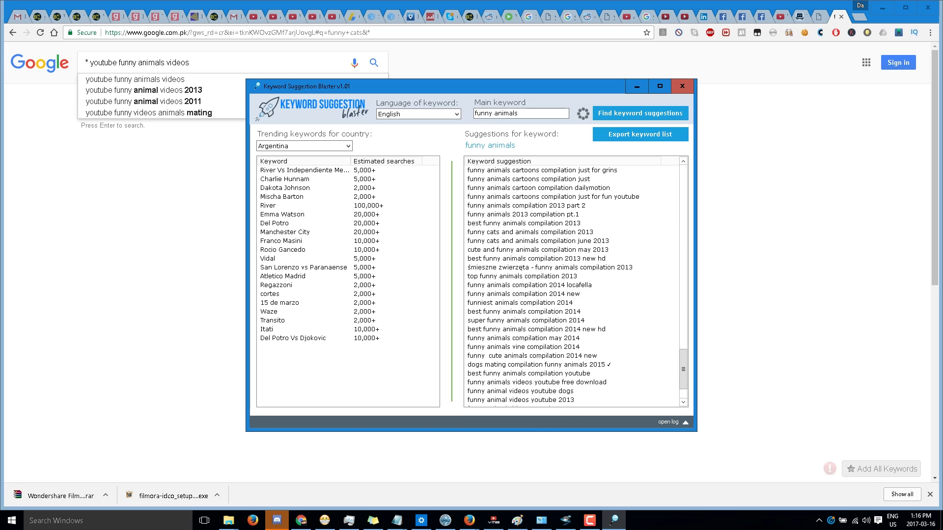
Step: Switch to BlasterSuite Launcher, which shows Keyword Suggestion Blaster as running
left_click(565, 520)
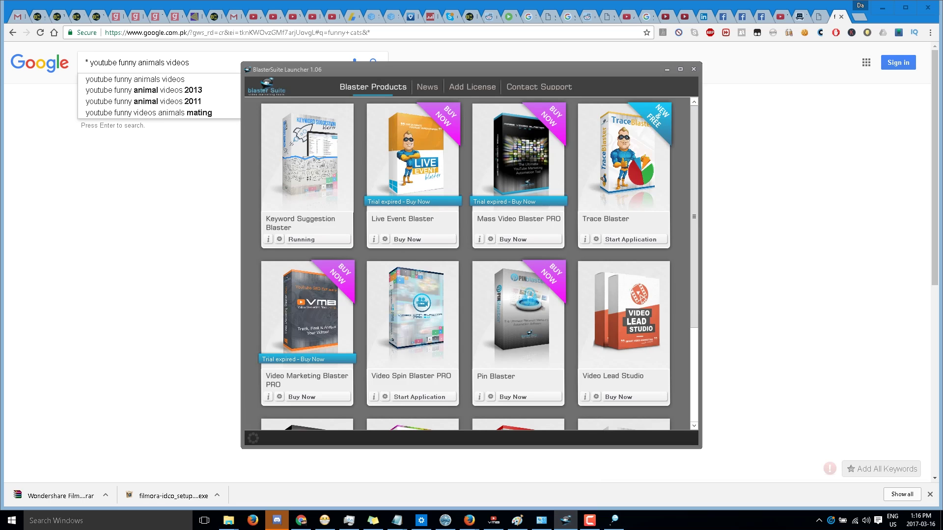
scroll(268, 409, "down", 1)
scroll(268, 409, "down", 1)
scroll(267, 410, "up", 2)
Step: Minimize BlasterSuite Launcher and Keyword Suggestion Blaster to reveal the Google suggestions
left_click(667, 69)
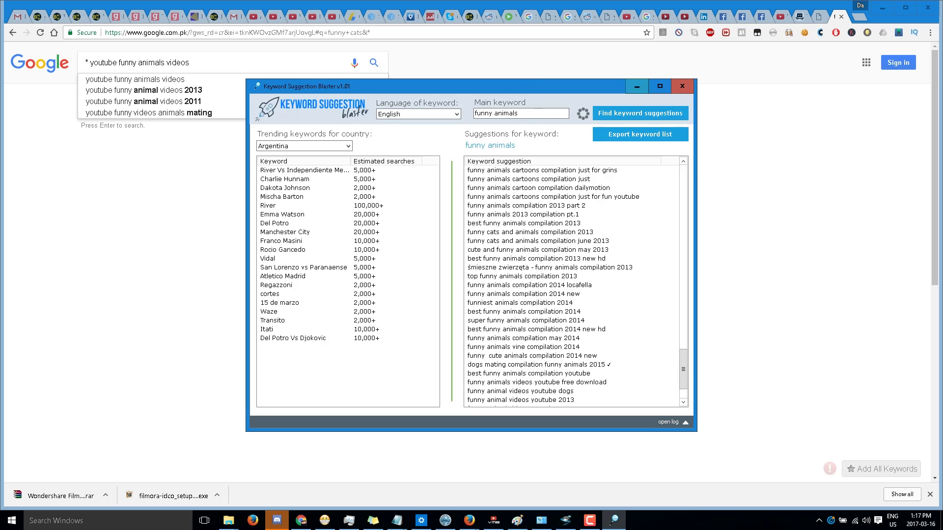
left_click(637, 86)
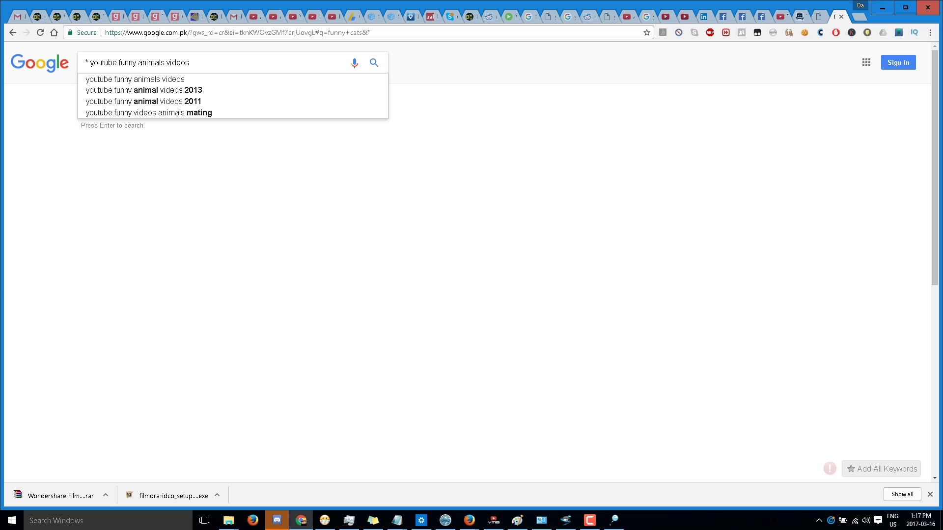